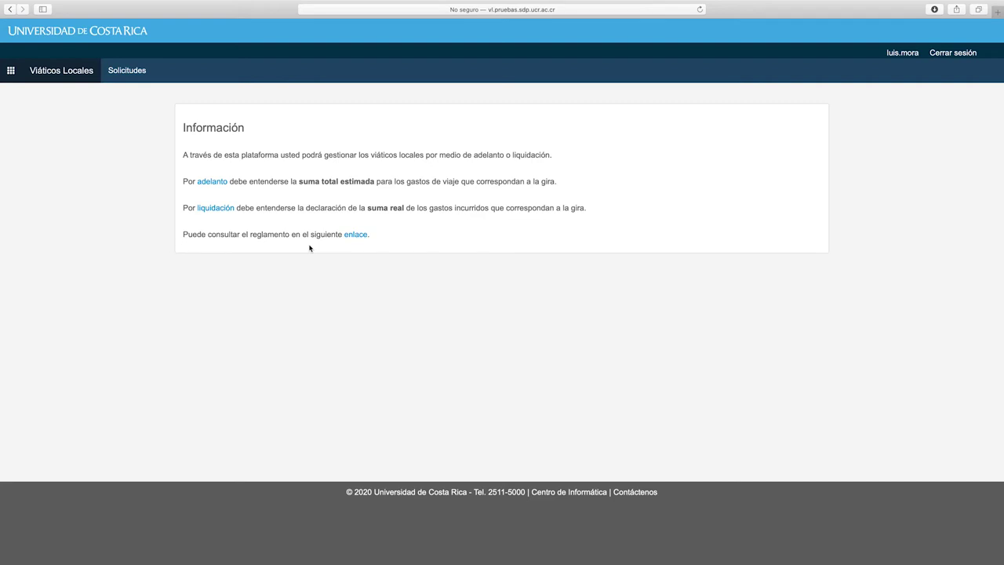
Step: Open the local travel-allowance requests for Liquidación por convención colectiva and start adding a new request
click(124, 77)
click(138, 127)
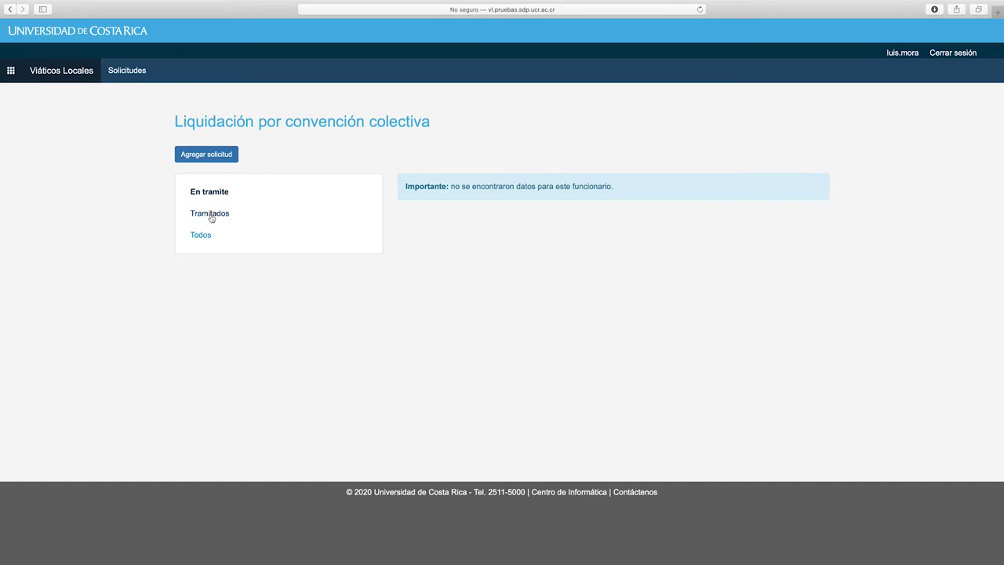
click(208, 154)
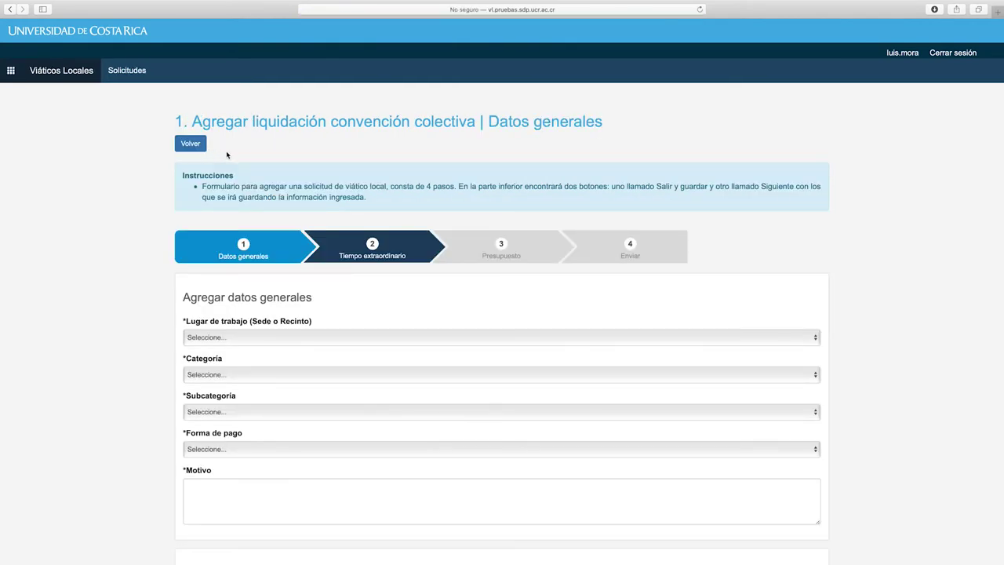
Step: In the general data, set the workplace to Sede Central, the category to Administrativo and the subcategory to Profesional B
click(342, 337)
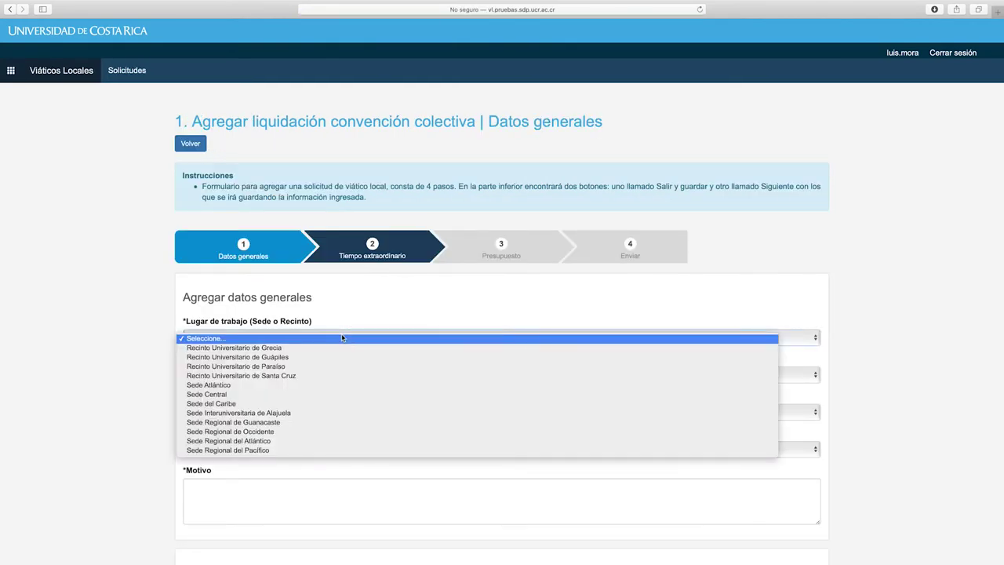
click(306, 393)
scroll(303, 298, down, 3)
click(261, 262)
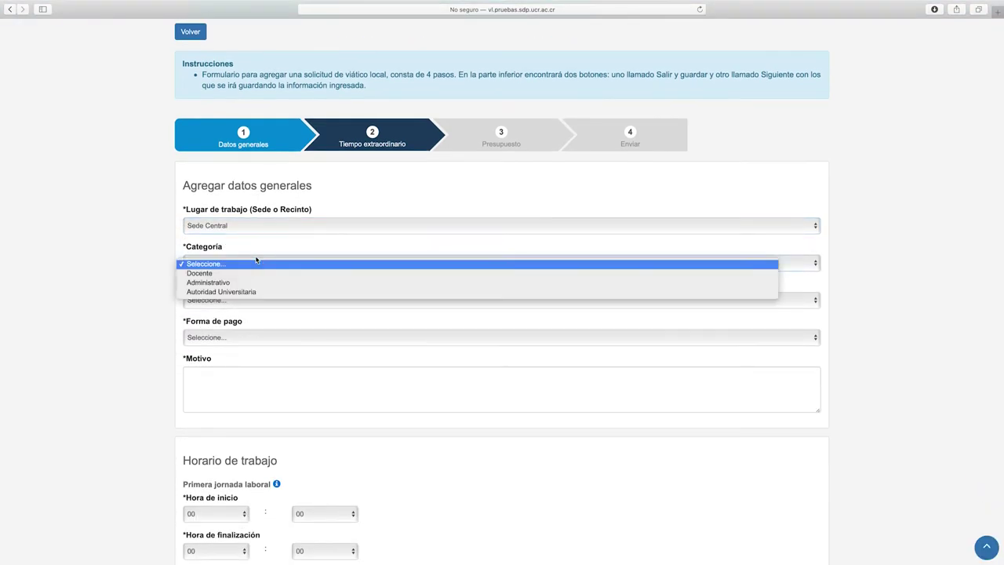
click(252, 282)
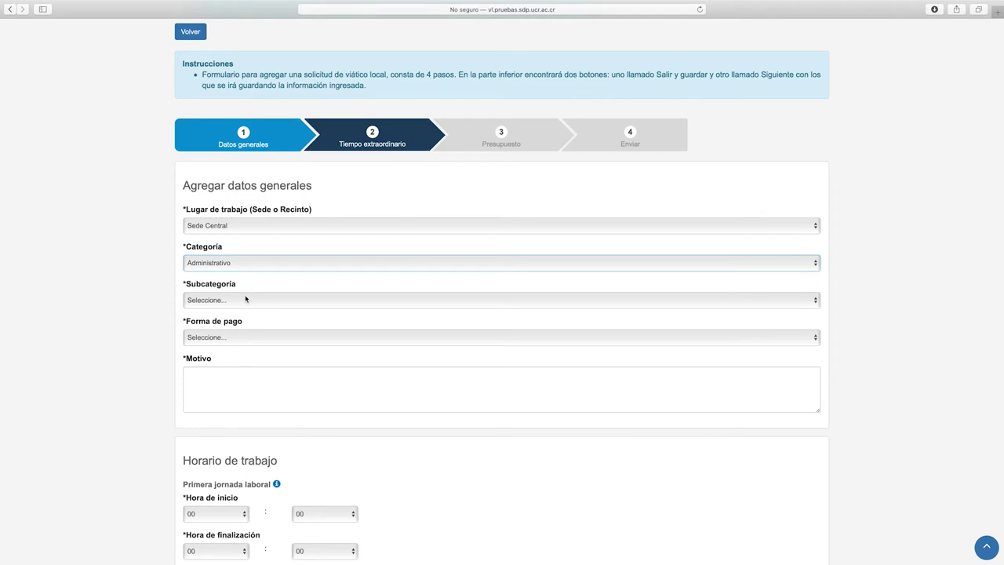
click(248, 299)
click(244, 367)
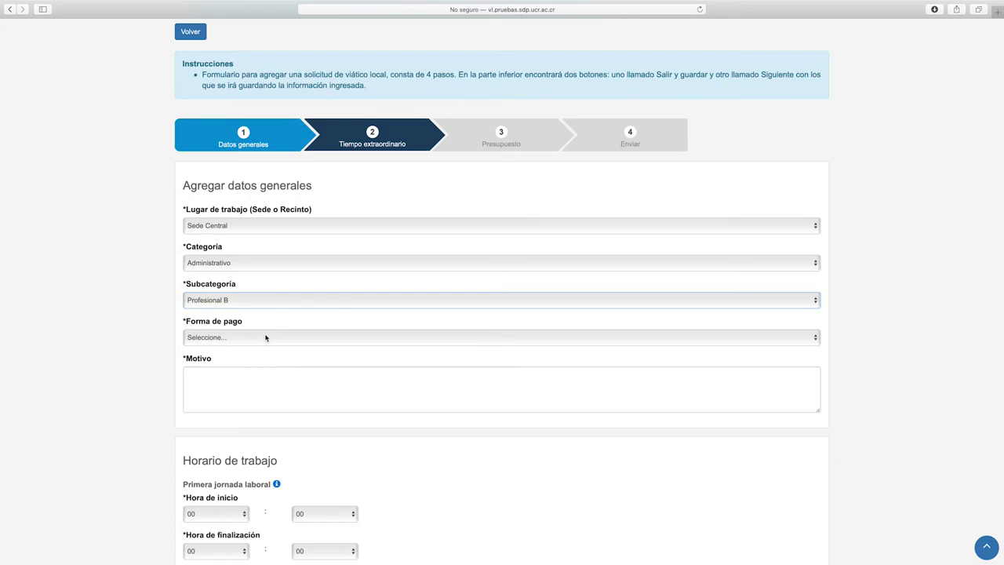
Step: Choose payment by Fondo de Trabajo from 35 FONDO DE TRAB. CENTRO DE INFORMATICA, with motivo "Atención de avería en el Centro de Datos Institucional"
click(266, 338)
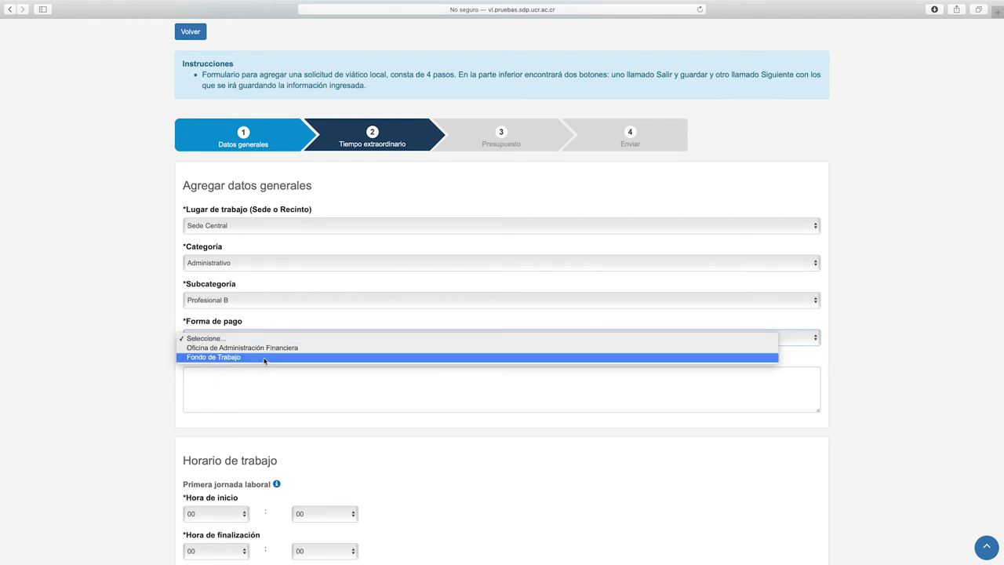
click(265, 358)
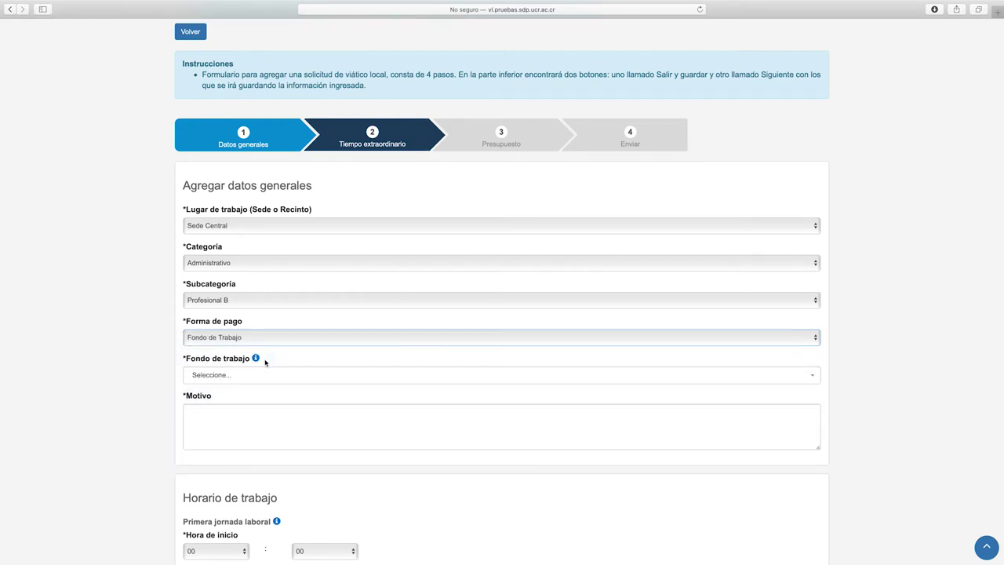
click(266, 374)
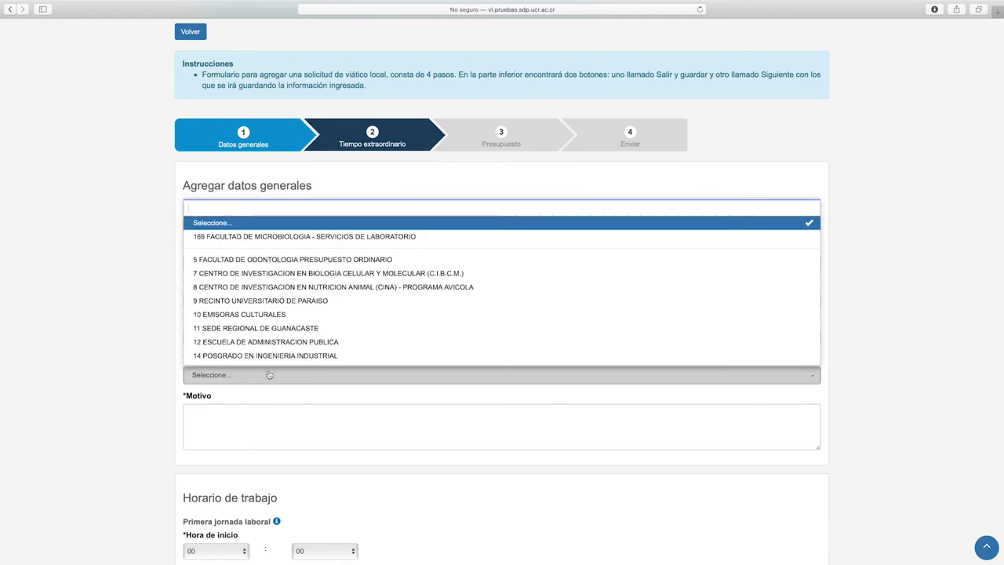
text(centro de inf)
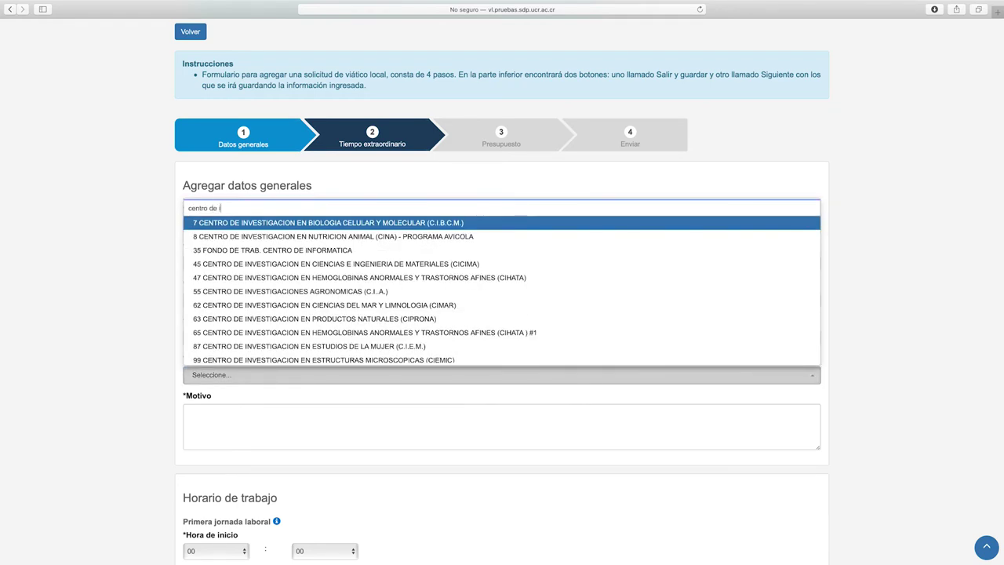
click(294, 357)
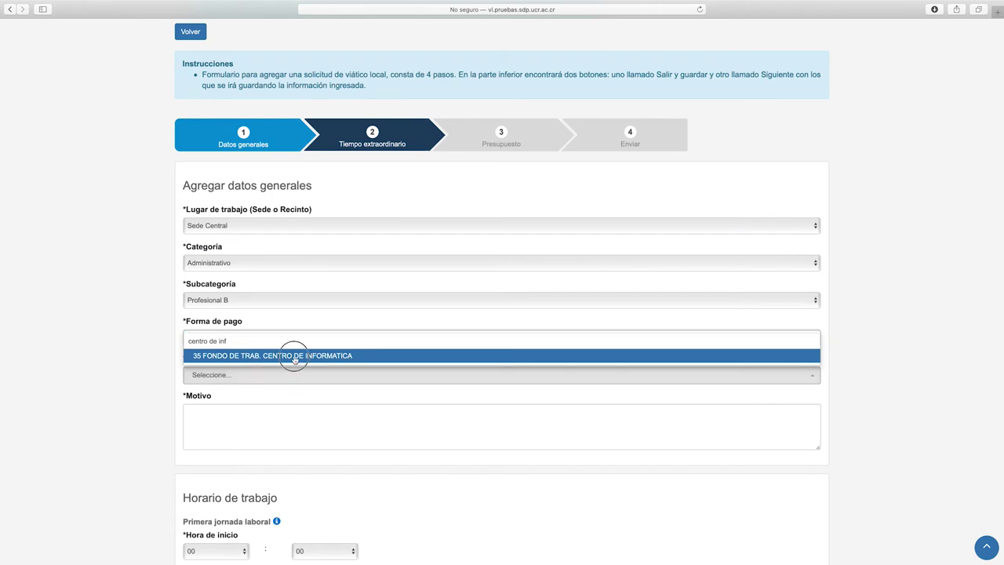
click(288, 413)
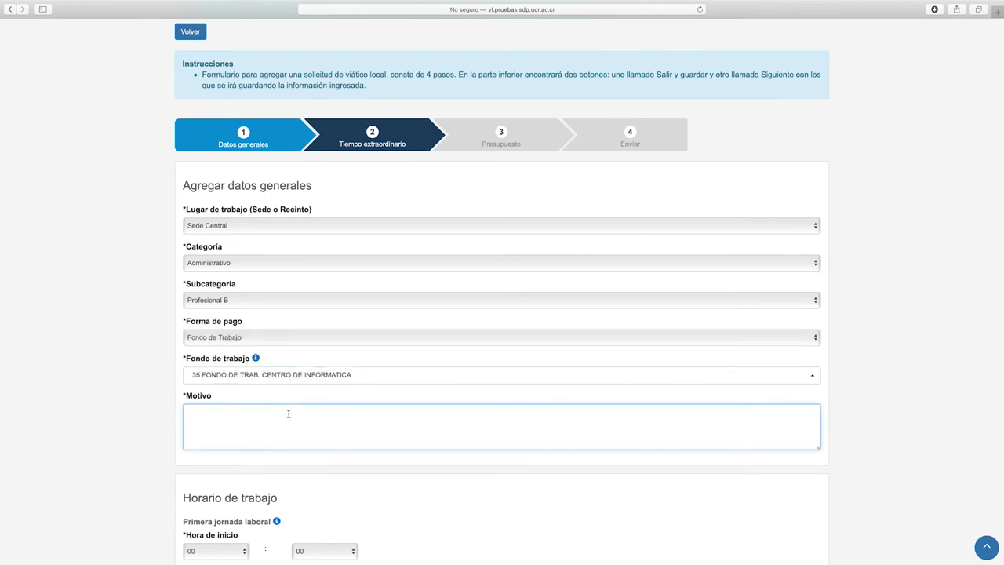
text(Atención de avería en el Centro de Datos Institucional)
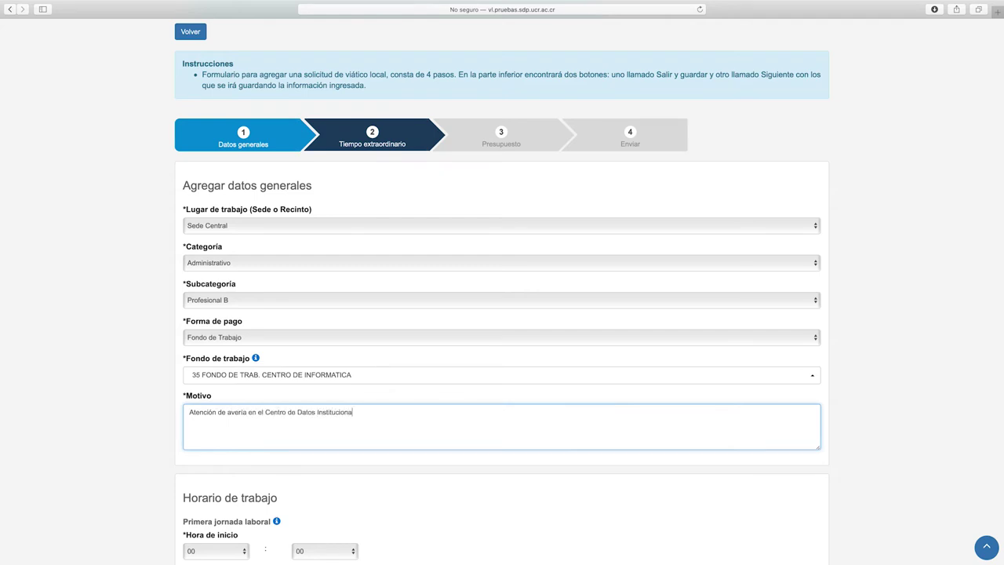
Step: Set the first work shift (Primera jornada laboral) to start at 08:00 and end at 12:00
scroll(310, 390, down, 5)
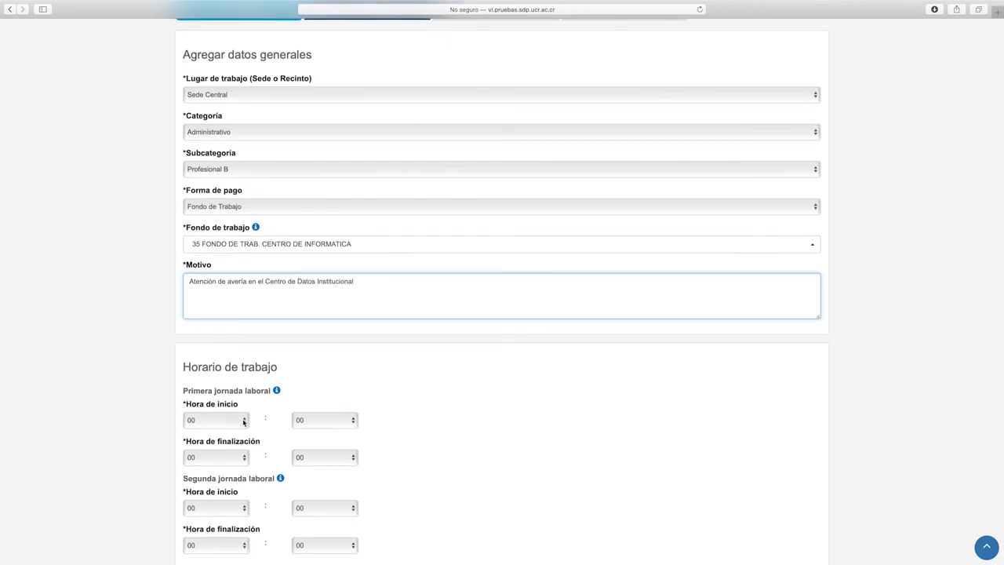
click(243, 421)
click(224, 495)
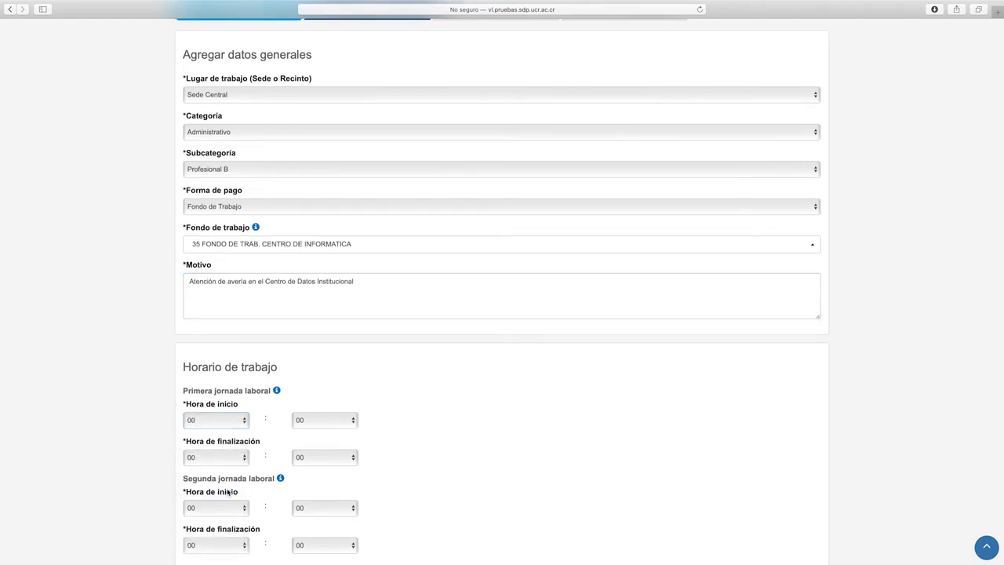
scroll(239, 455, down, 1)
scroll(240, 454, down, 2)
click(245, 417)
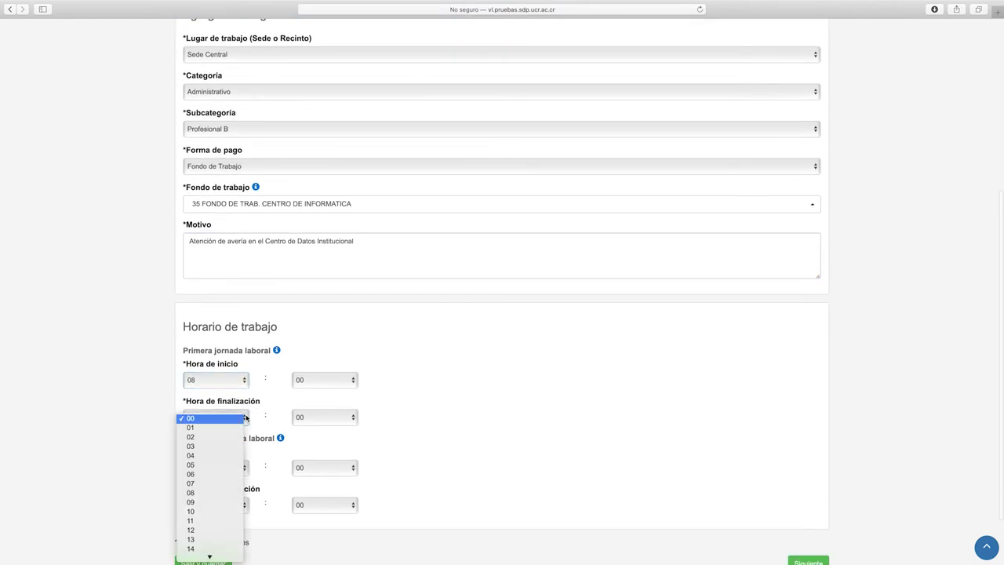
click(211, 532)
Step: Set the second work shift (Segunda jornada laboral) from 13:00 to 17:00 and continue to the Tiempo extraordinario stage
scroll(277, 461, down, 2)
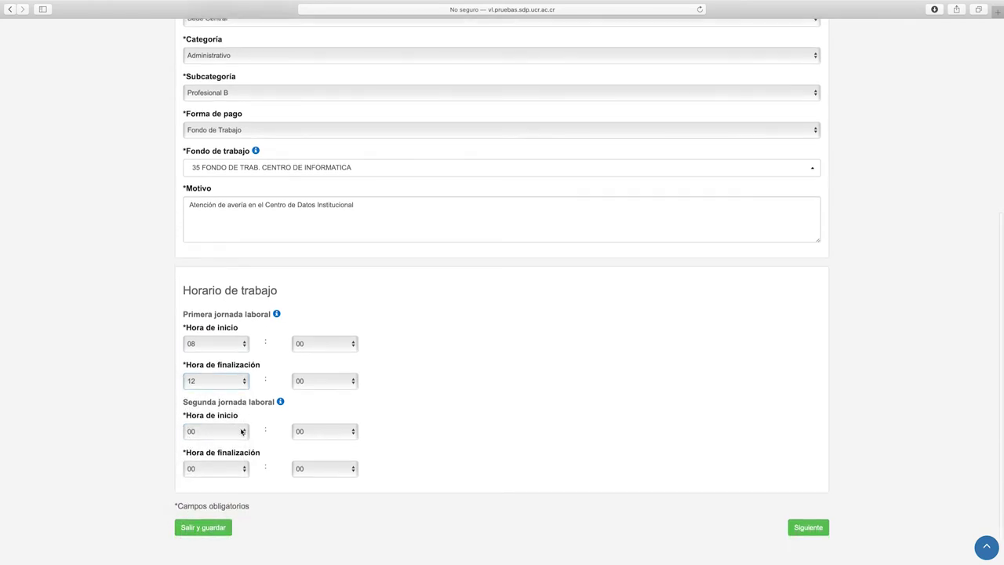
click(243, 432)
click(208, 463)
scroll(266, 443, down, 2)
click(239, 431)
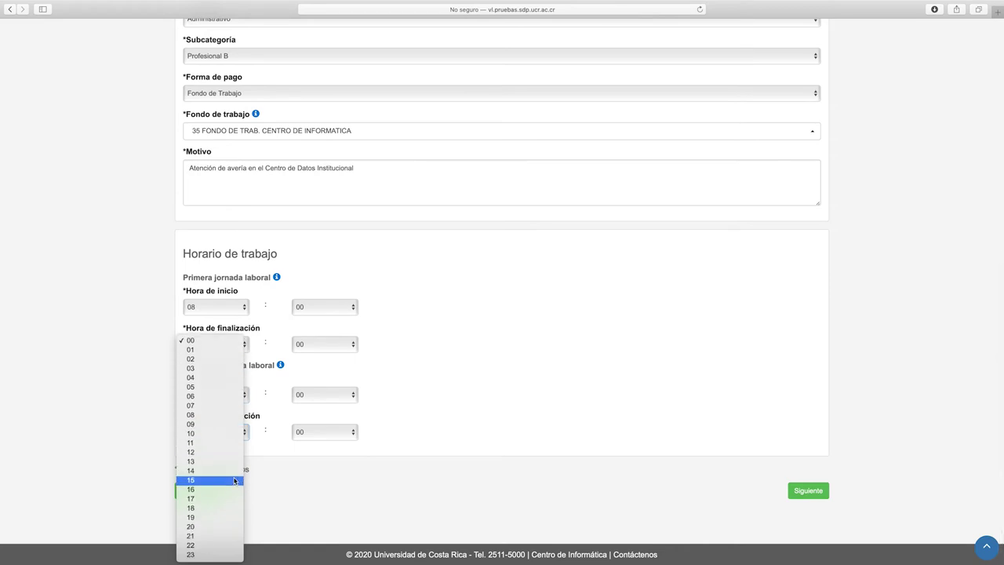
click(222, 498)
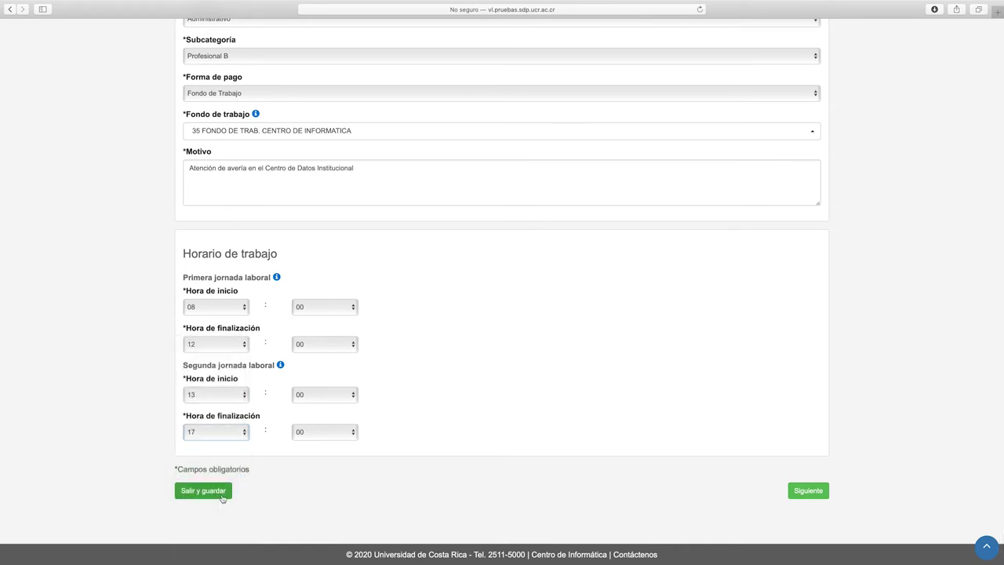
scroll(591, 434, up, 1)
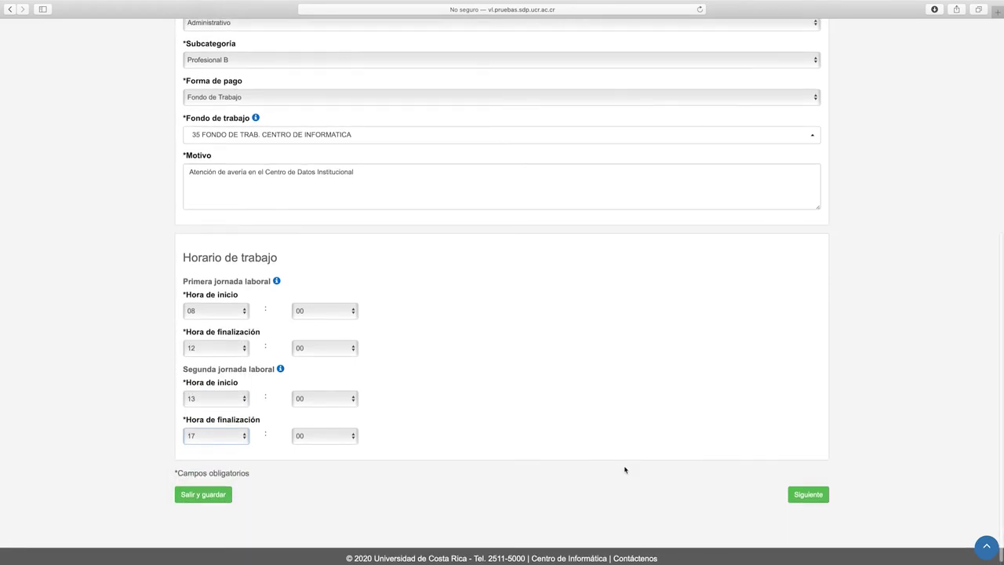
click(809, 495)
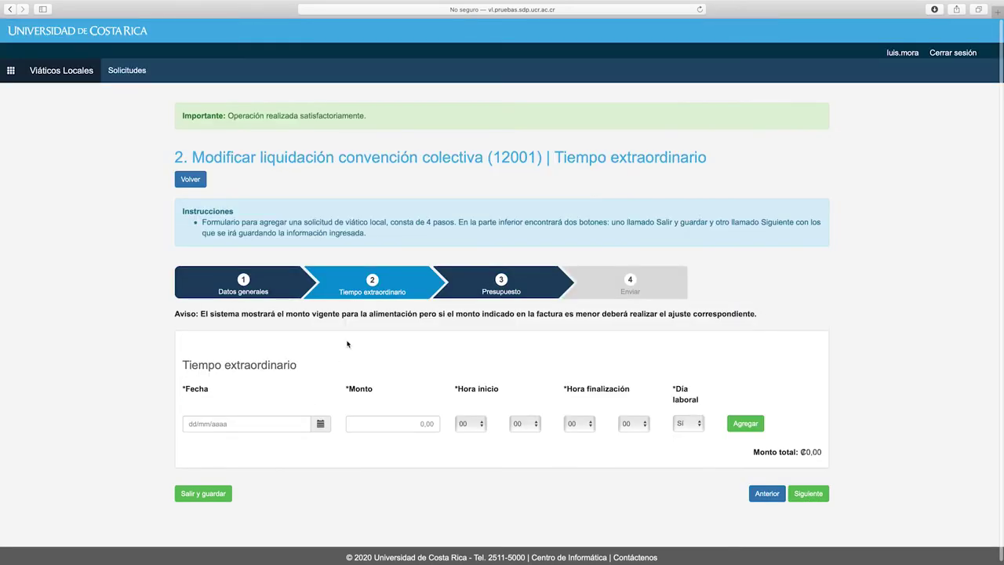
Step: Add an overtime entry dated 09/03/2020 from 17:00 to 20:00, keeping it as a working day
click(320, 424)
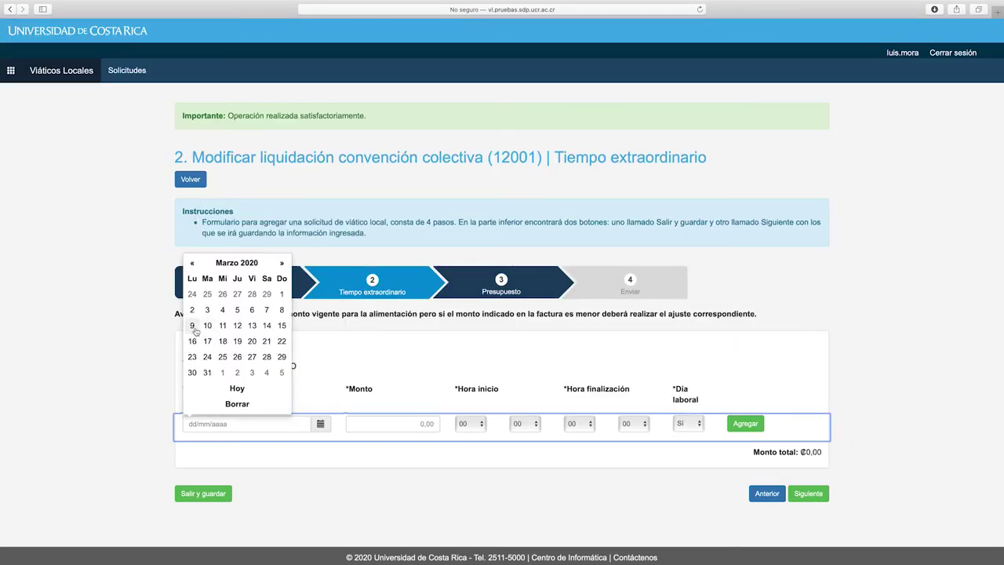
click(192, 326)
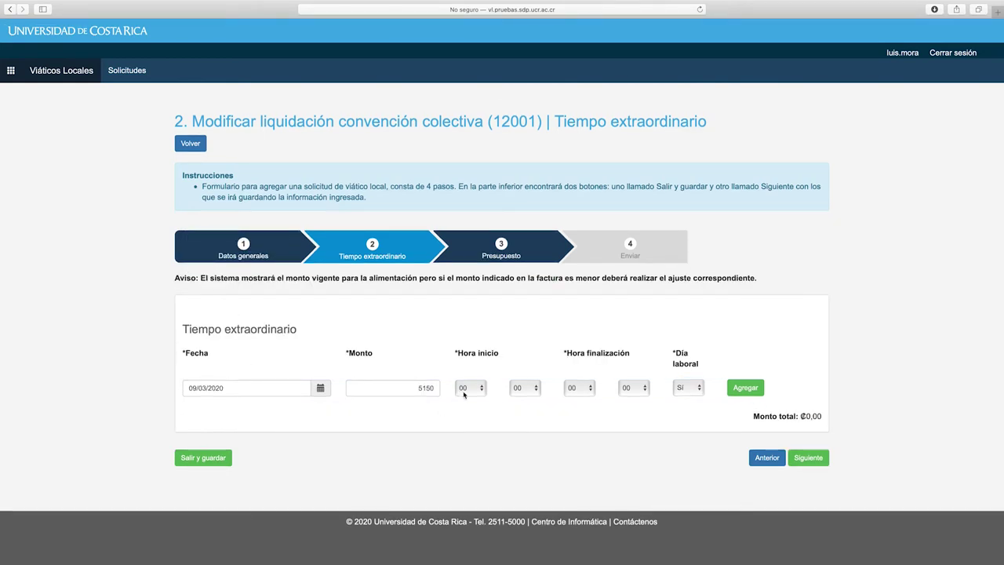
click(469, 388)
click(462, 546)
click(586, 389)
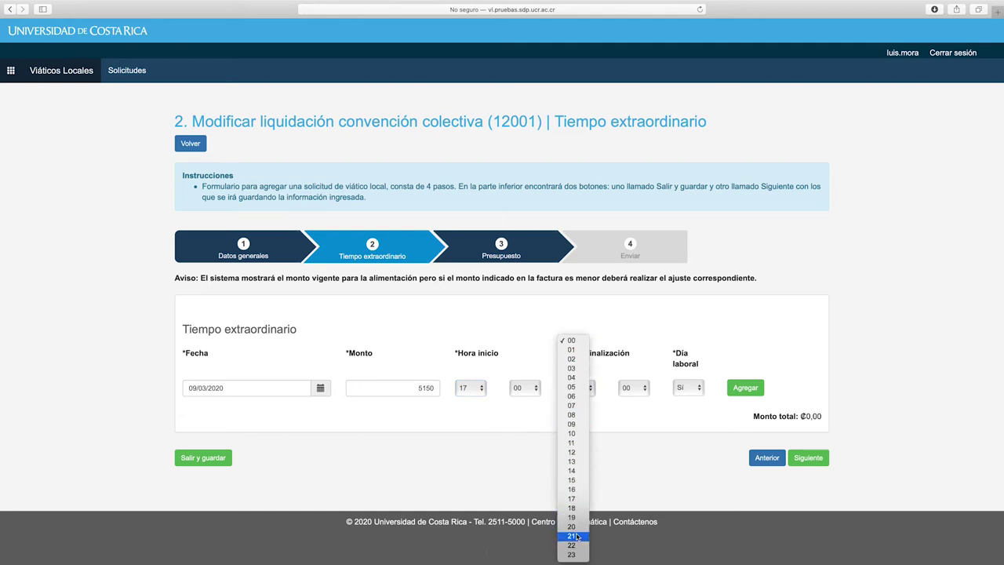
click(572, 526)
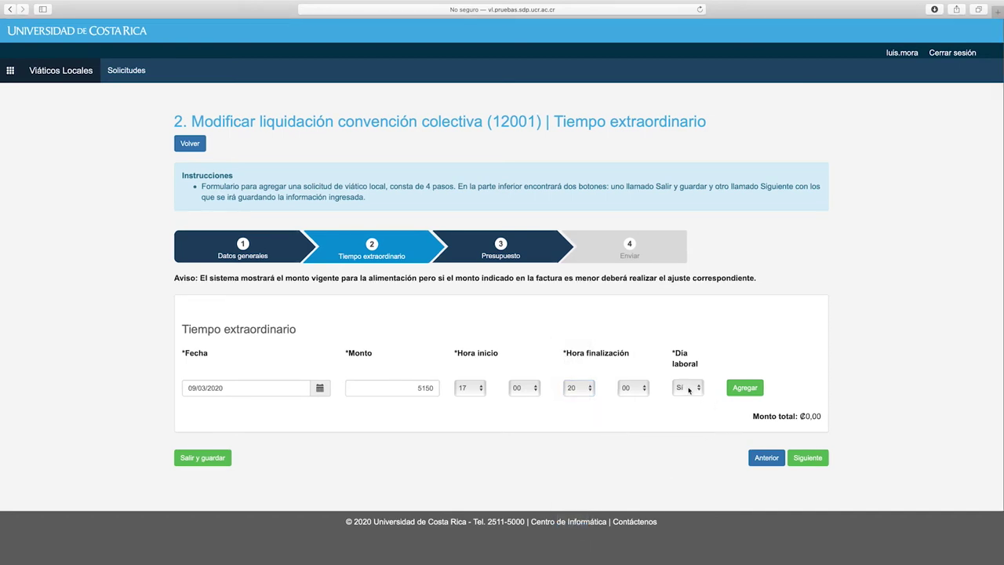
click(737, 387)
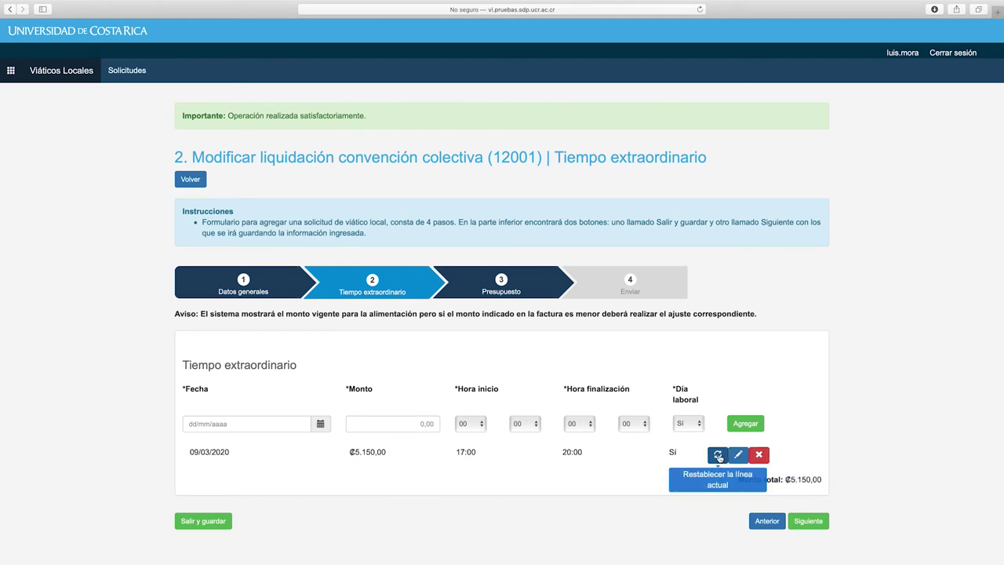
Step: Check the total amount of the overtime entries and continue to the Presupuesto stage
scroll(745, 455, down, 1)
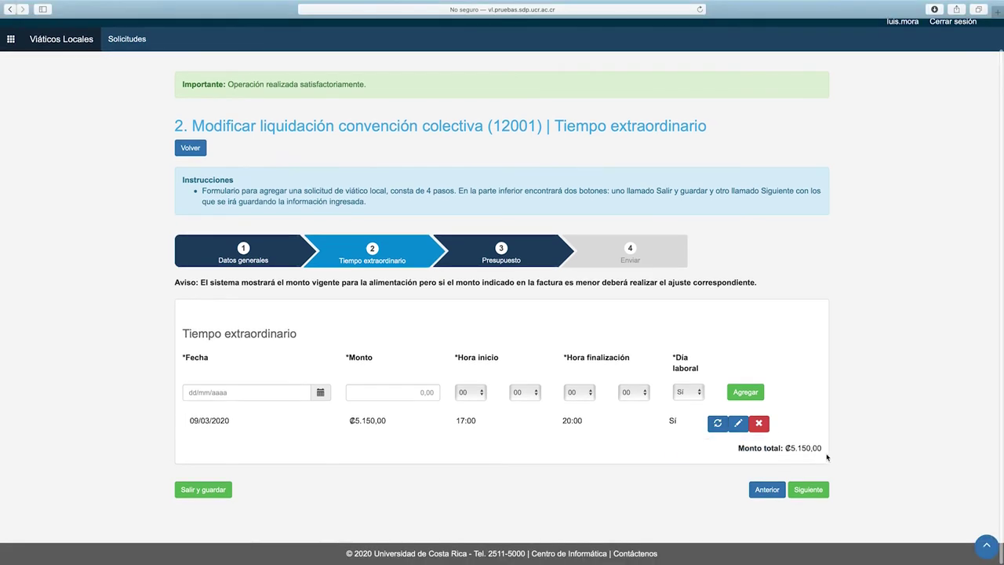
click(784, 447)
drag(784, 446, 824, 449)
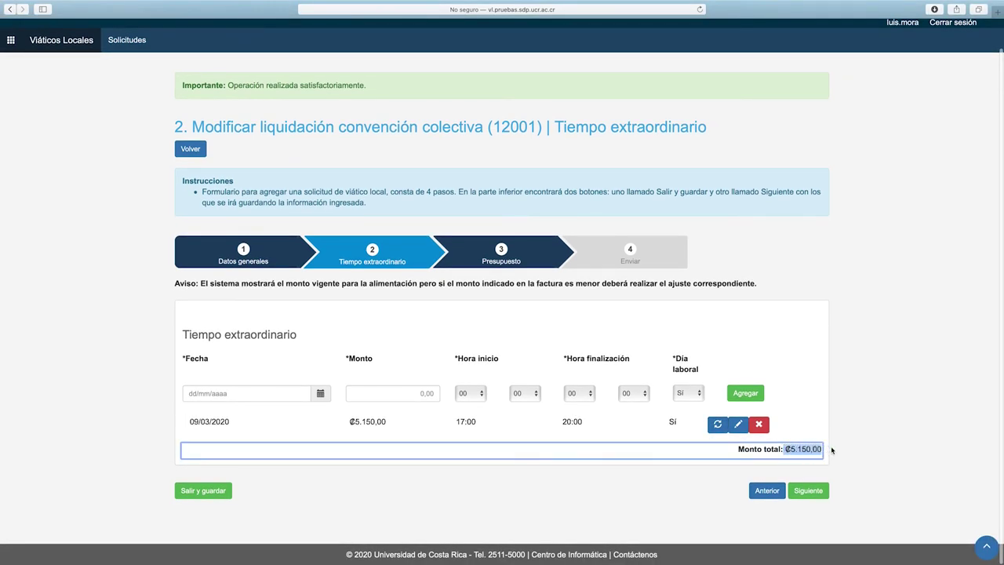
click(827, 448)
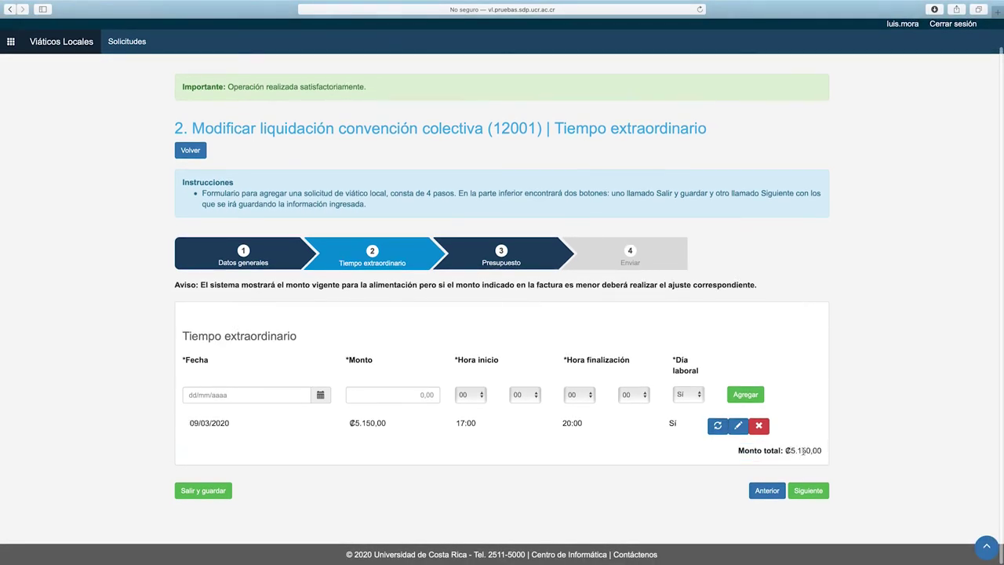
scroll(807, 450, up, 1)
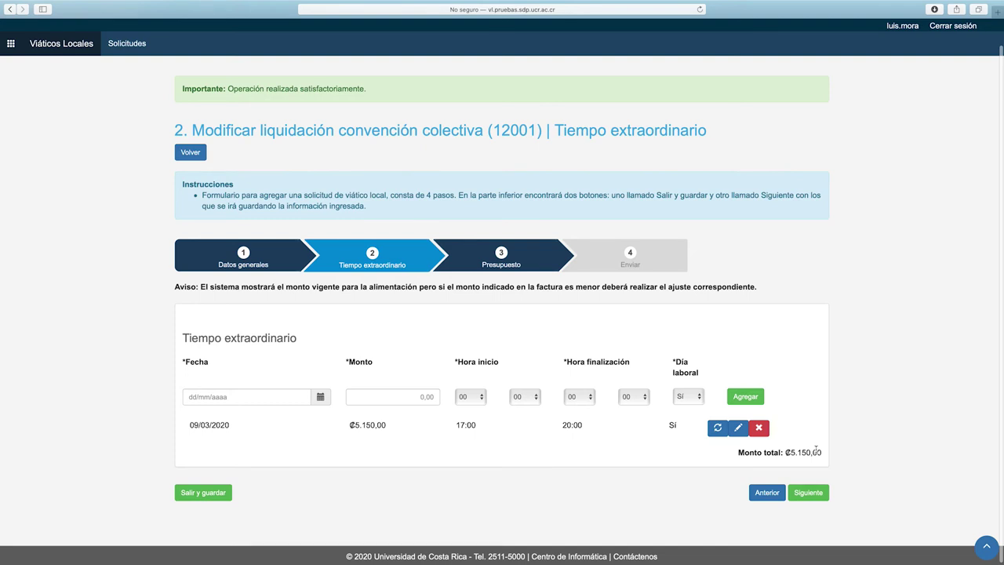
click(807, 494)
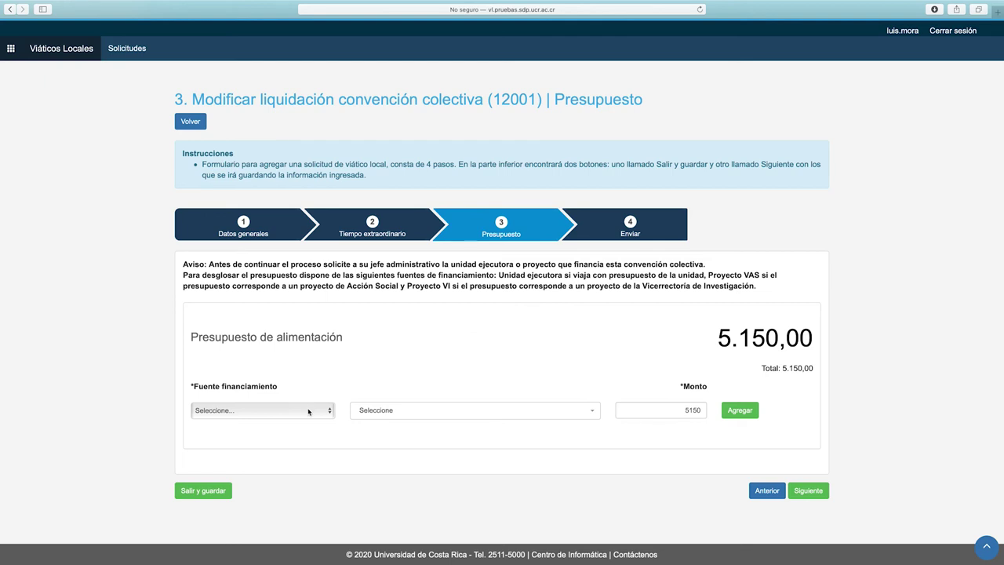
Step: Add Unidad ejecutora 878 CENTRO DE INFORMATICA as the funding source for the food budget and continue to the Enviar stage
click(308, 409)
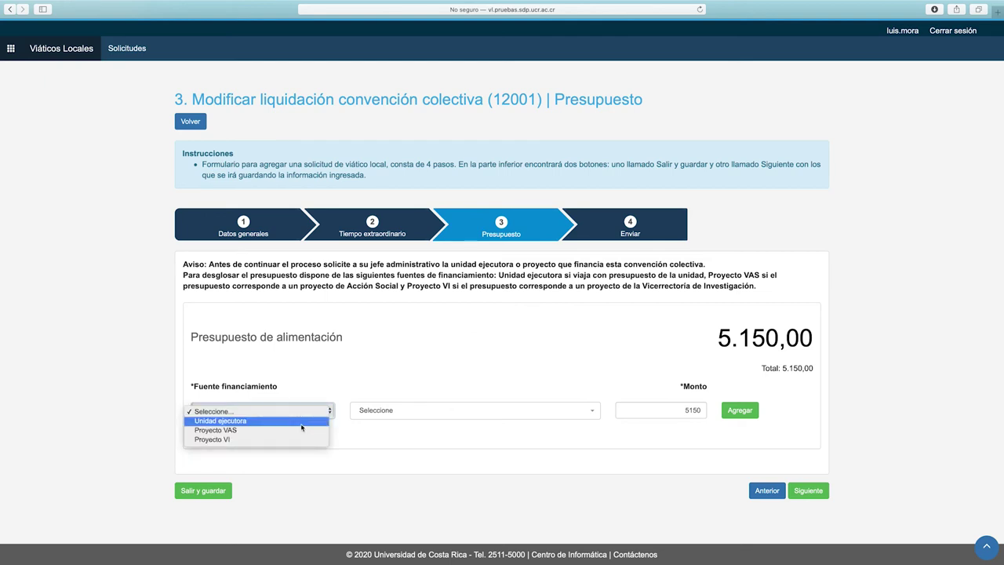
click(301, 423)
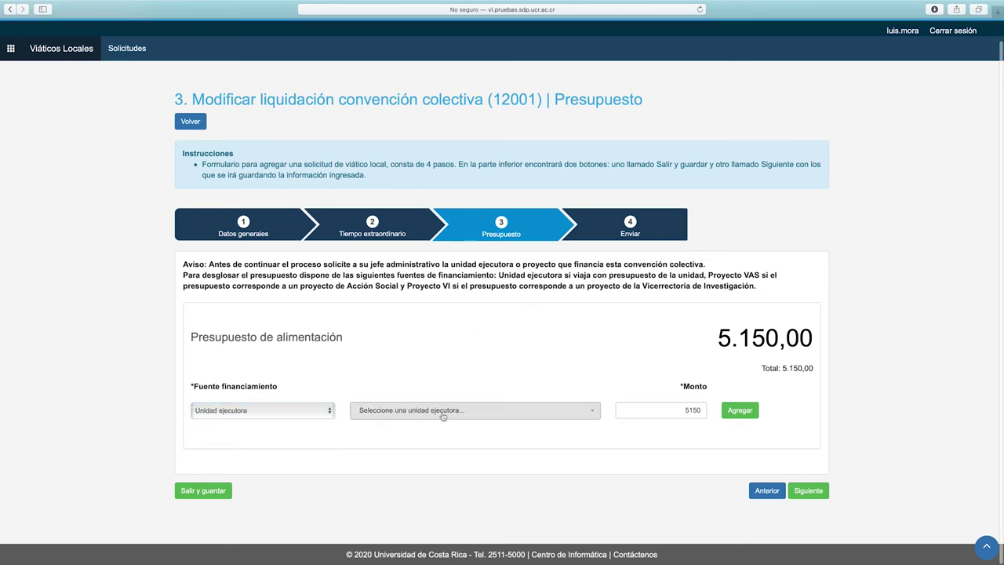
click(442, 415)
text(ce)
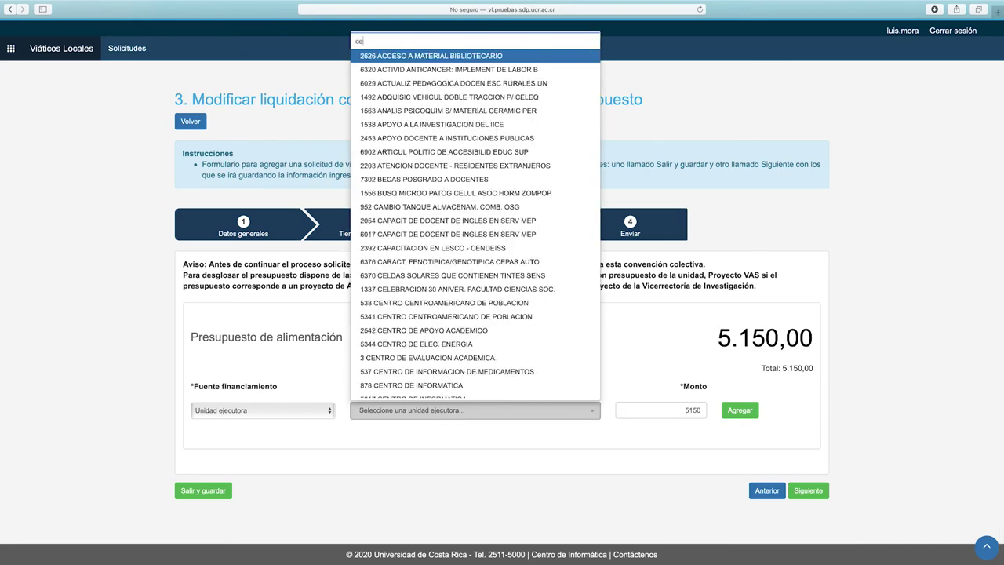
text(ntro de inf)
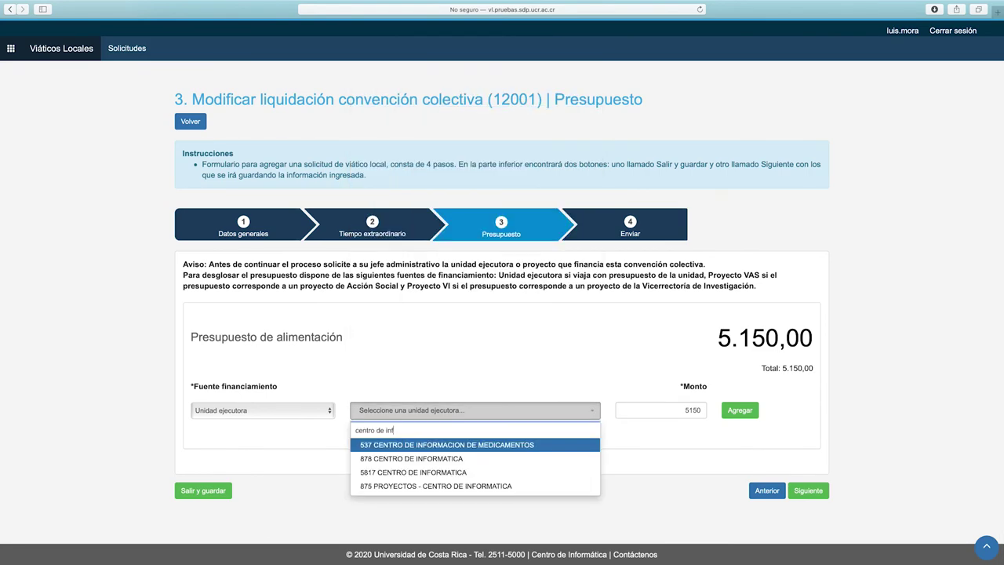
click(474, 459)
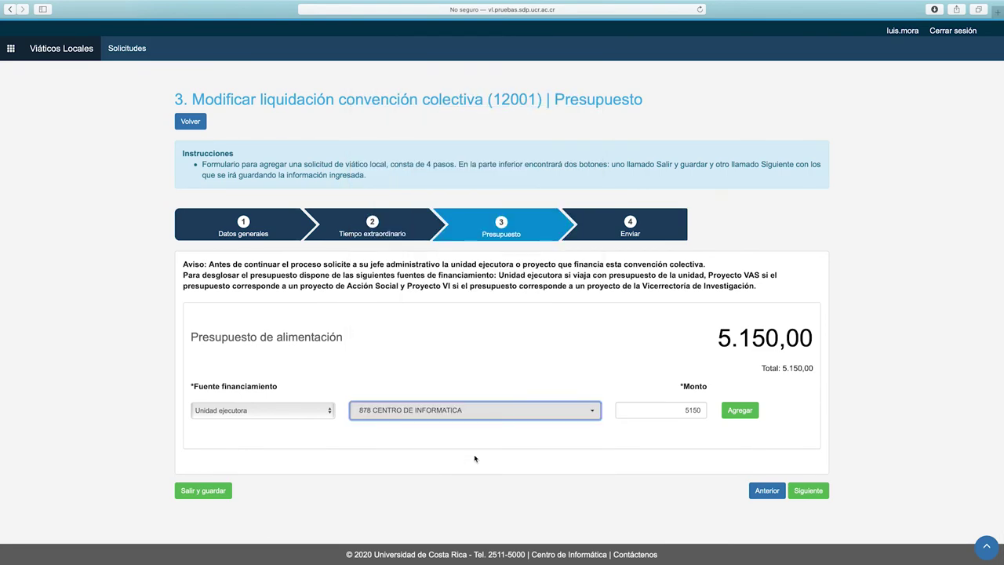
click(737, 410)
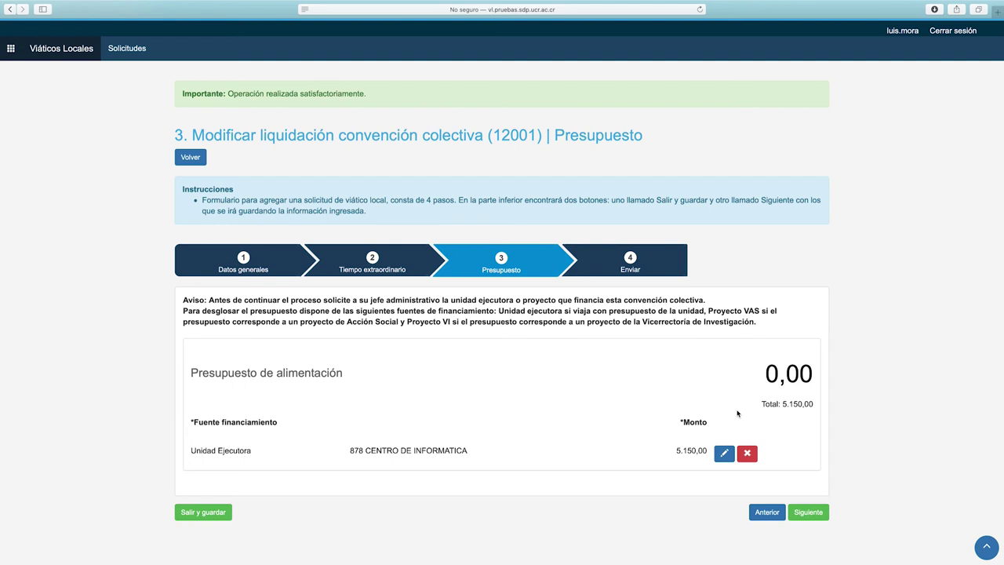
click(808, 511)
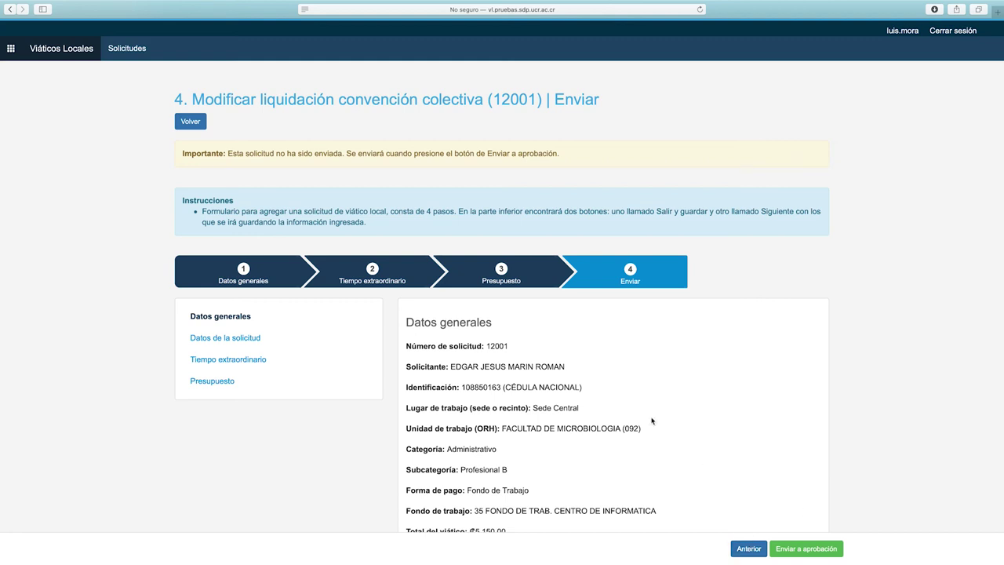
Step: Revisit the Tiempo extraordinario and Datos generales stages, return to Enviar and review the sections of the request summary
click(364, 272)
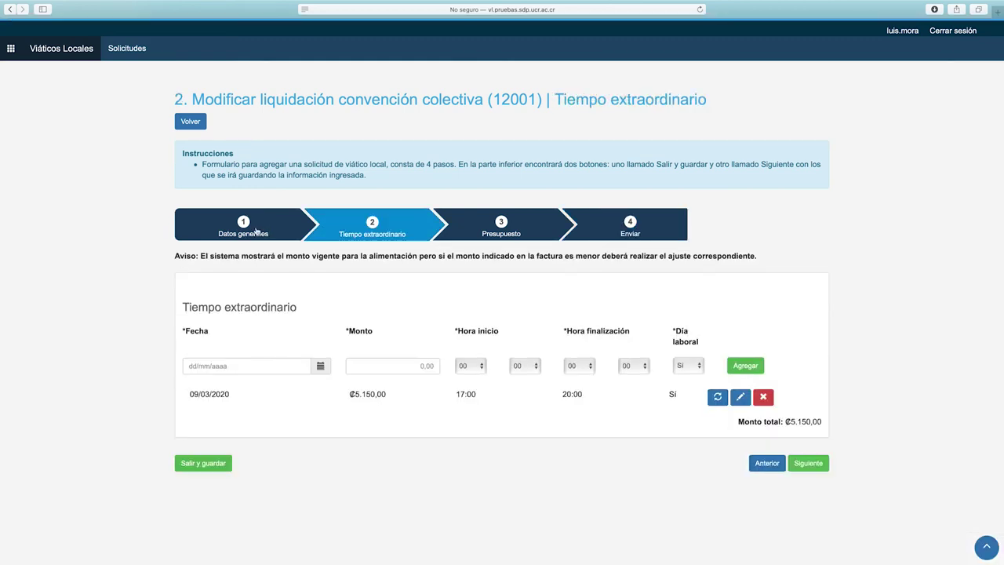
click(256, 230)
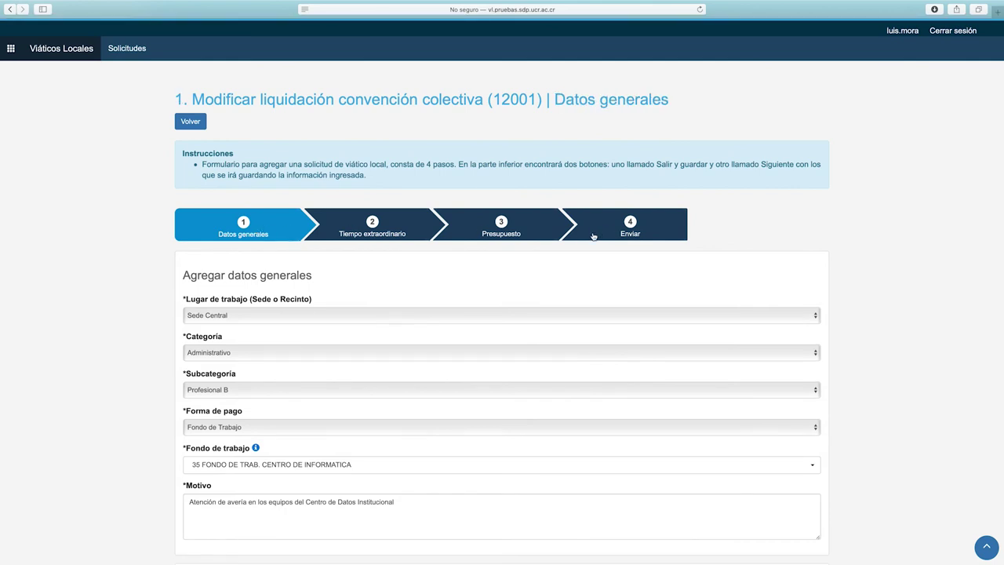
click(625, 233)
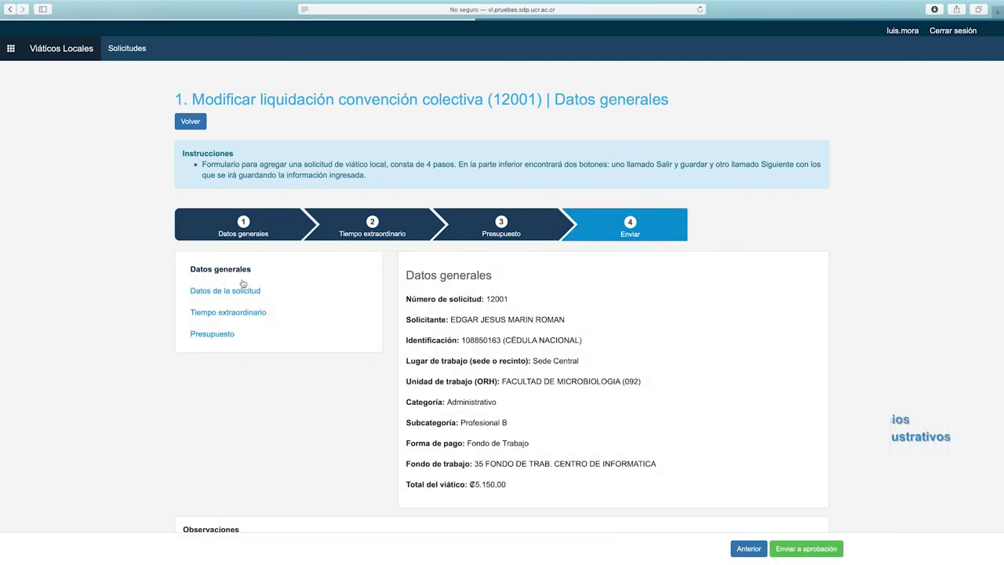
click(235, 289)
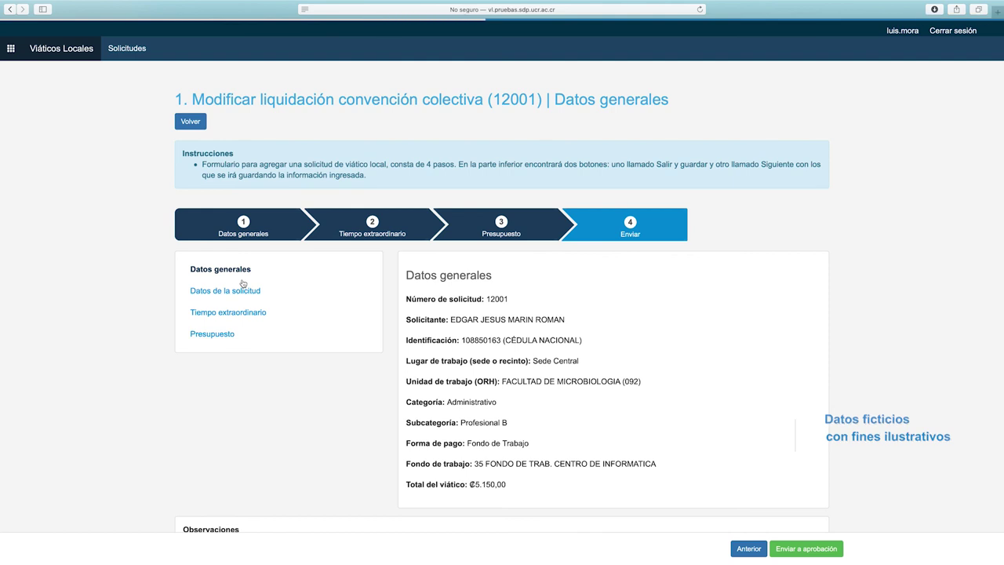
click(239, 286)
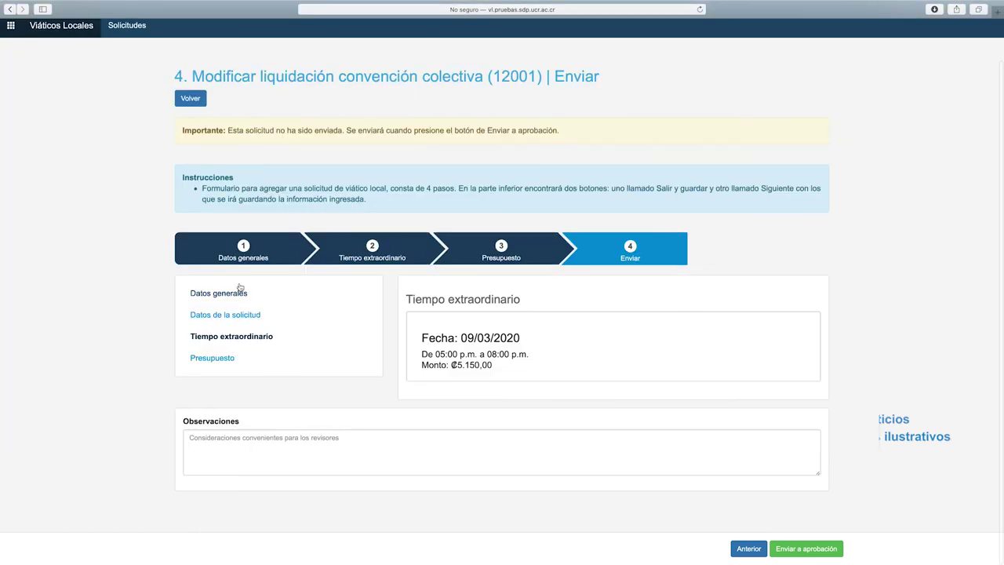
Step: Send the settlement request for approval and open its details from the list of requests in process
click(806, 549)
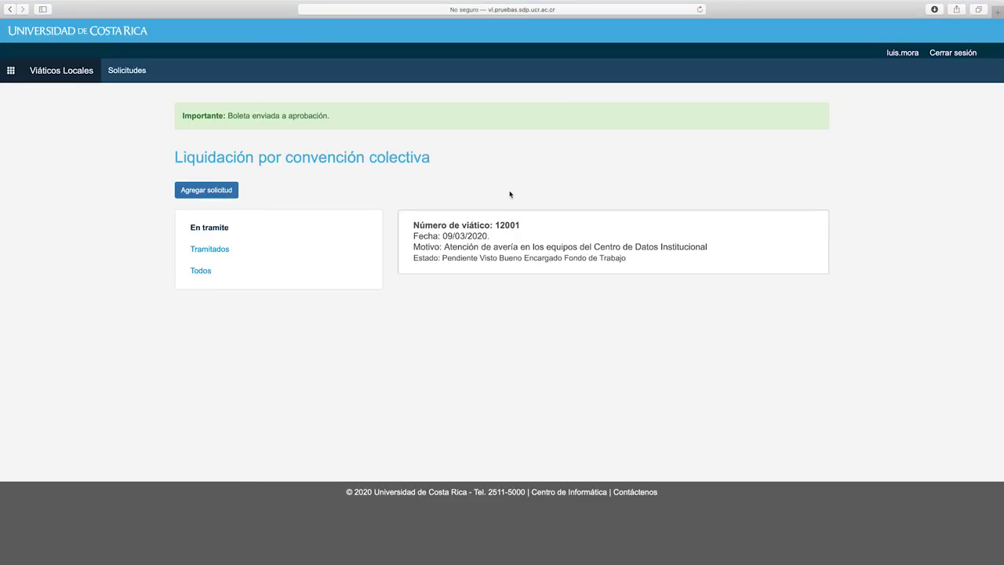
click(504, 236)
click(421, 291)
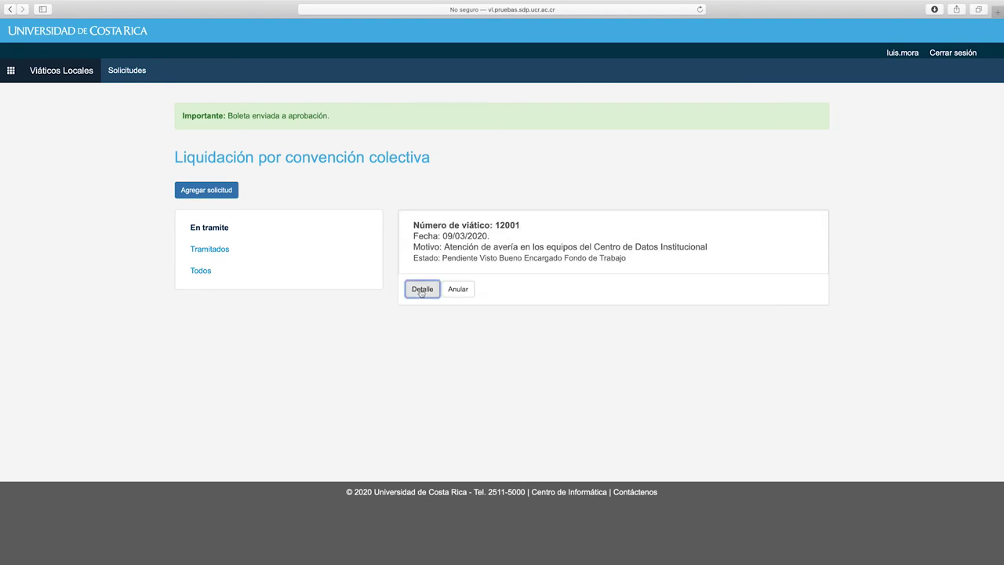